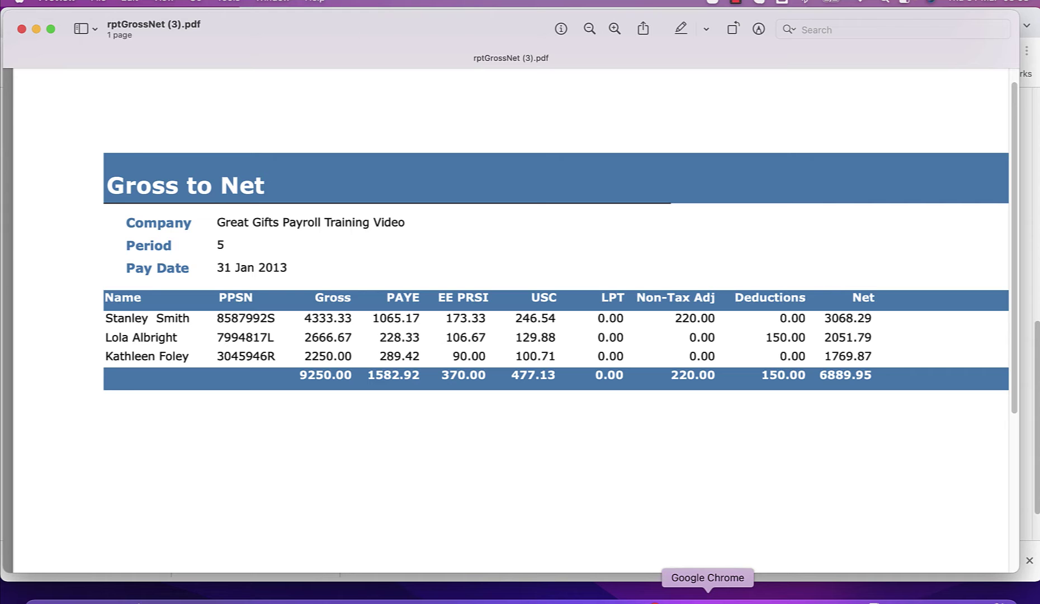
- Switch to Google Chrome and examine the payroll accounts under Current Liabilities in the nominals list
click(708, 597)
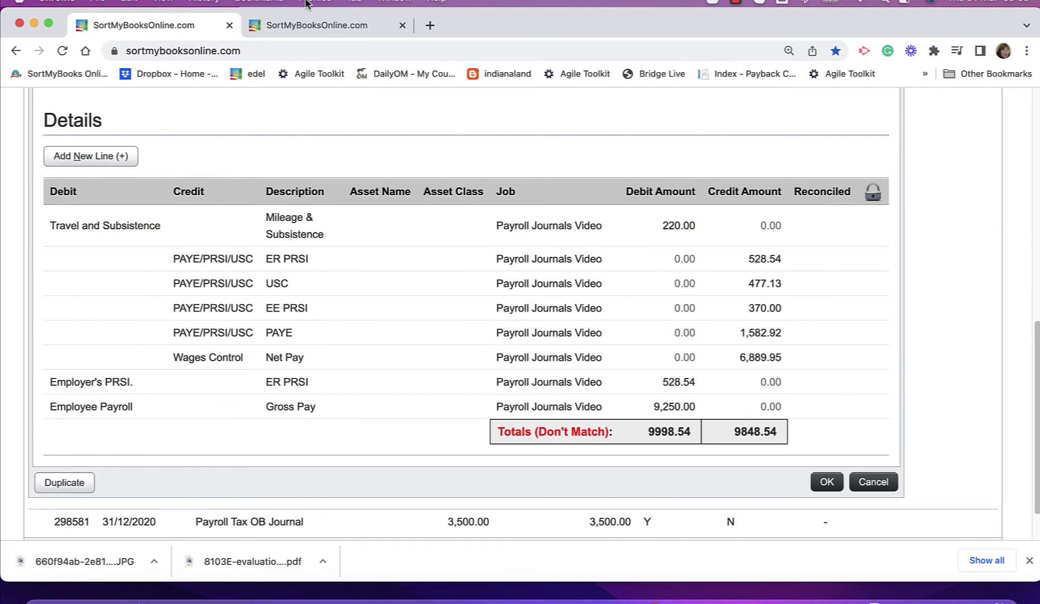
click(312, 27)
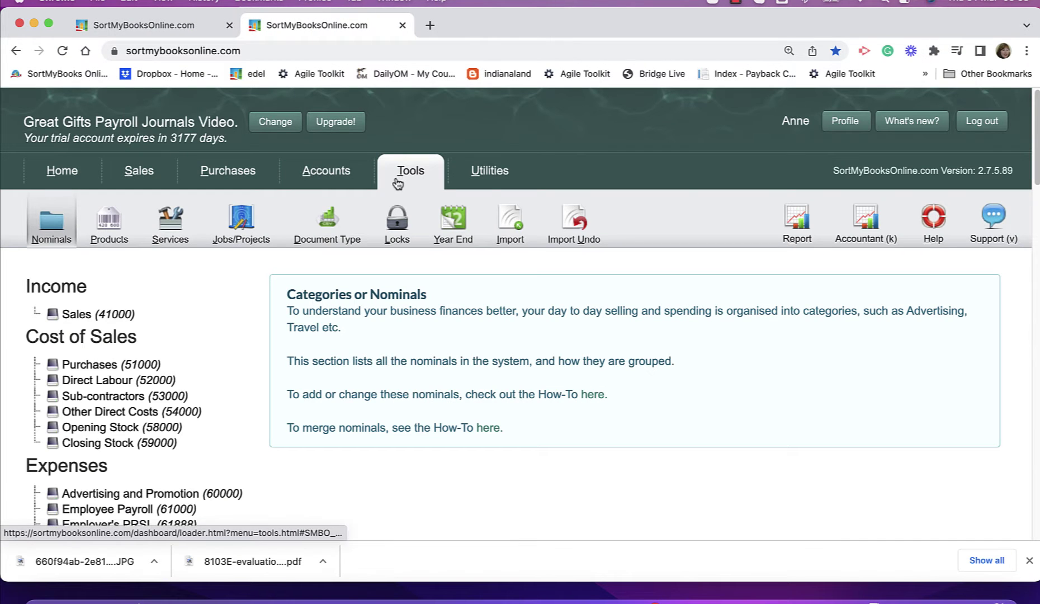
drag(1034, 184, 1014, 420)
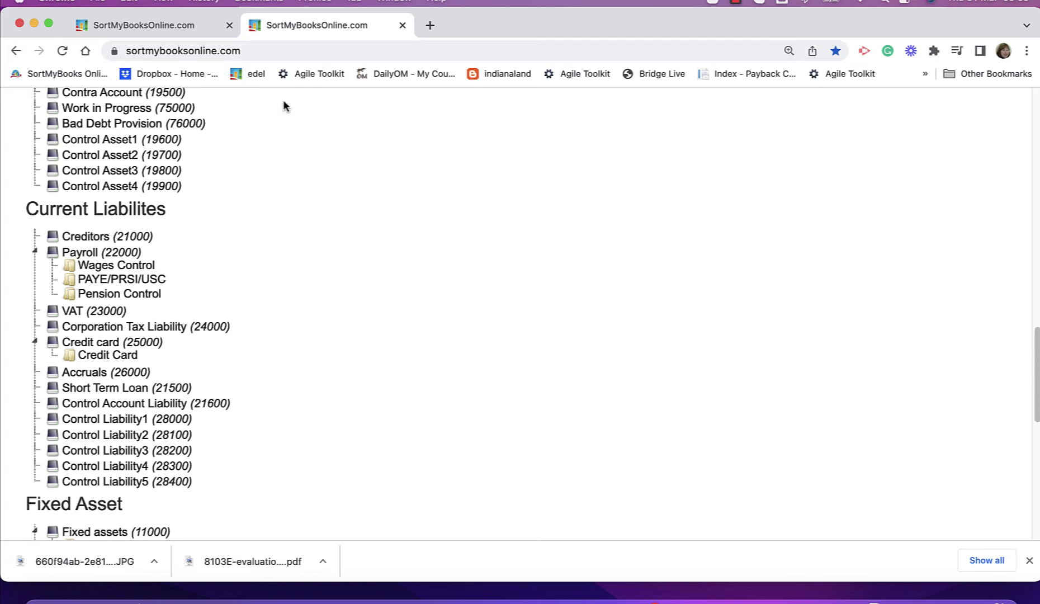
- Add a new line to the payroll journal with credit nominal Payroll:Pension Control and an amount of 150
click(134, 26)
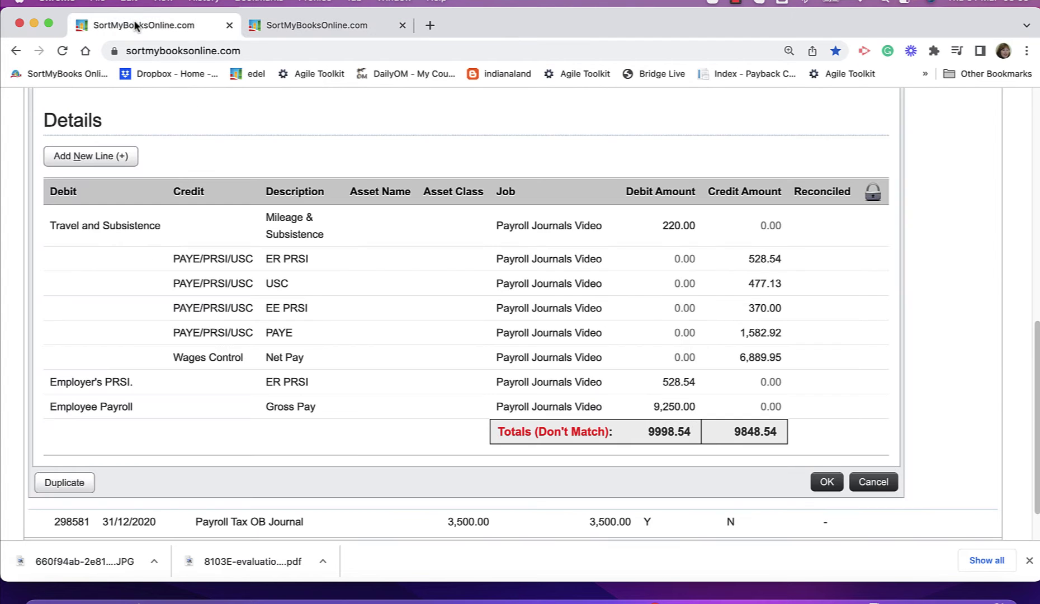
click(106, 159)
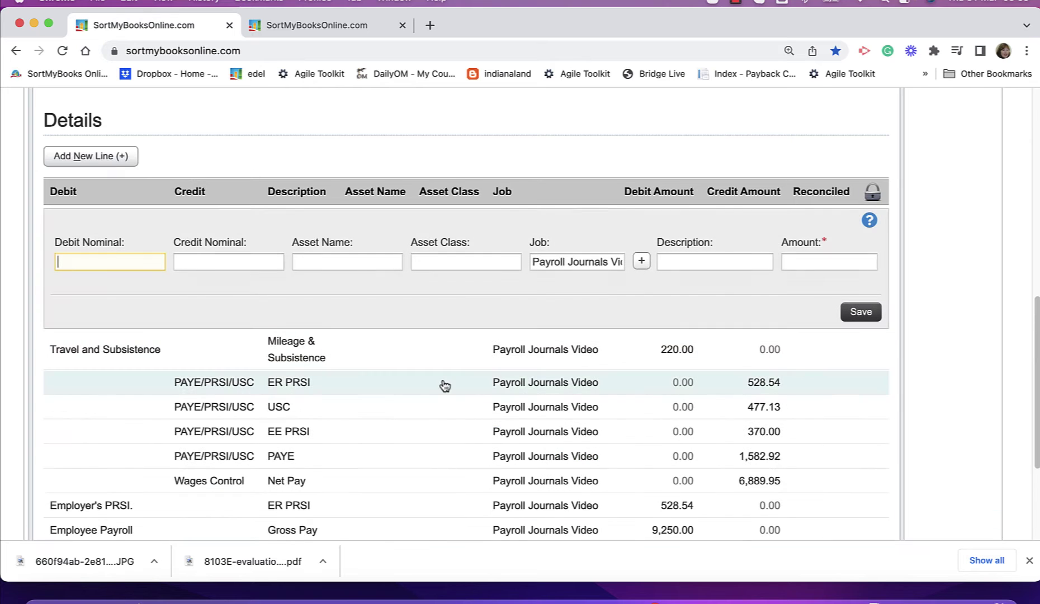
key(Tab)
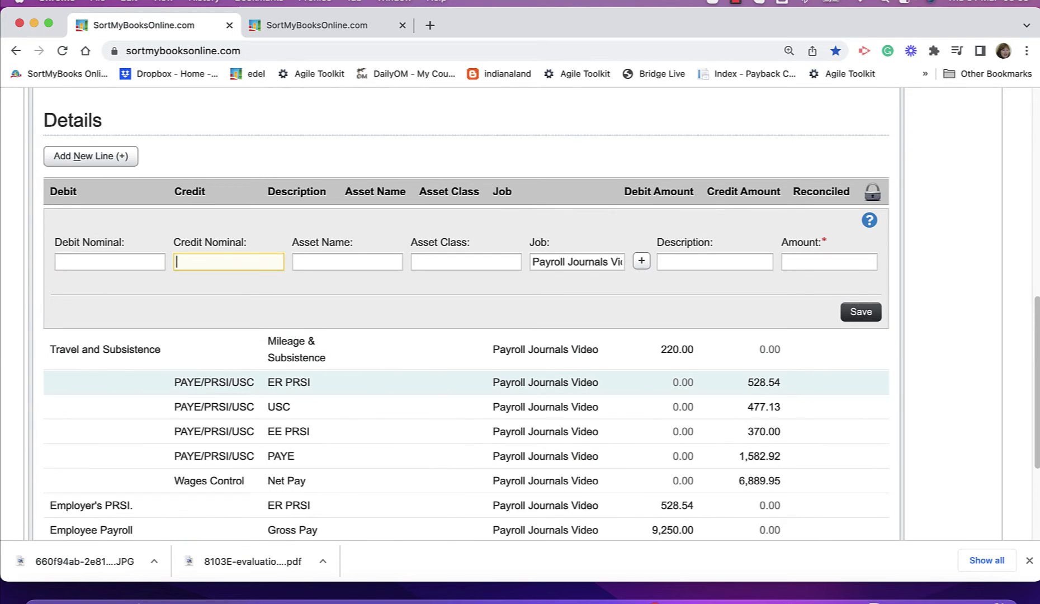
text(pension)
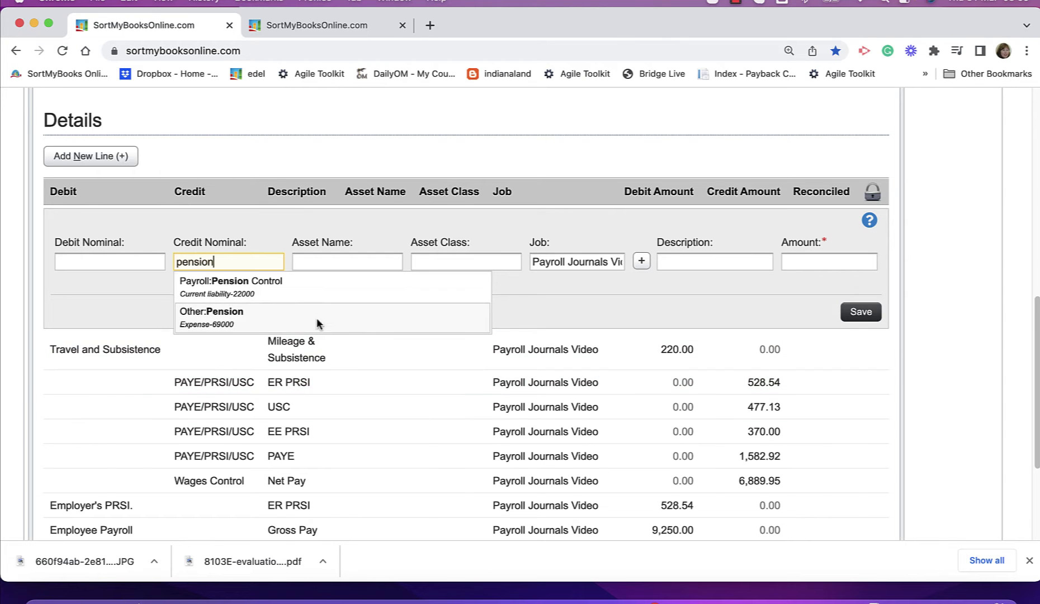
click(296, 297)
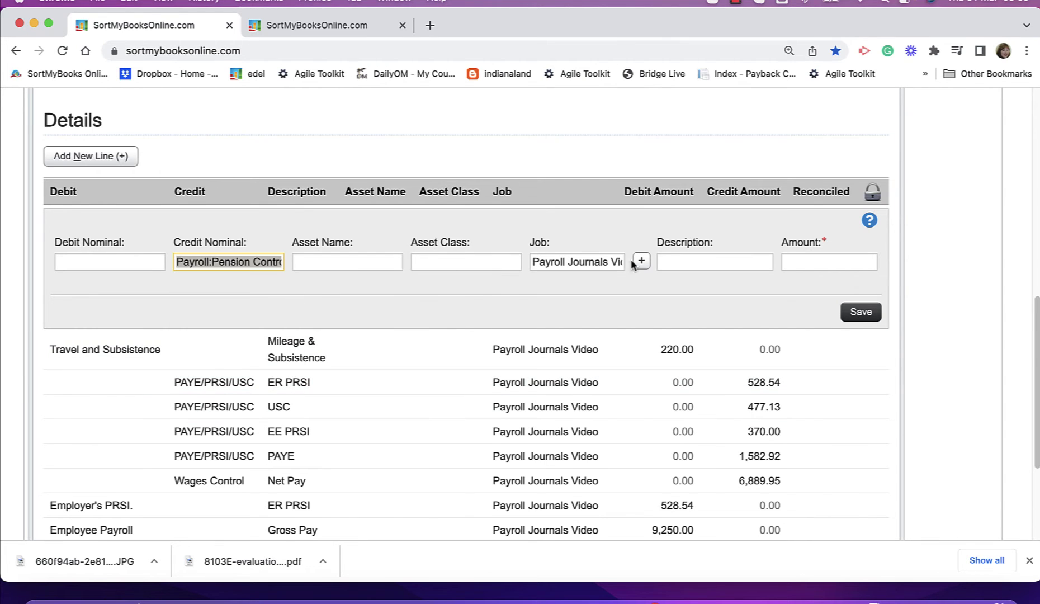
click(787, 263)
text(150)
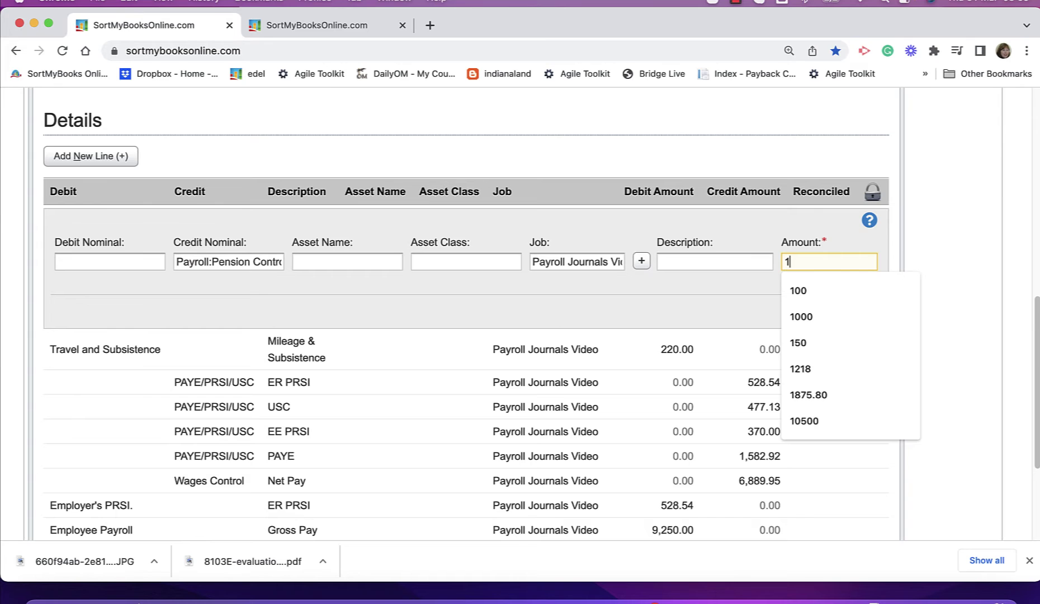
click(743, 262)
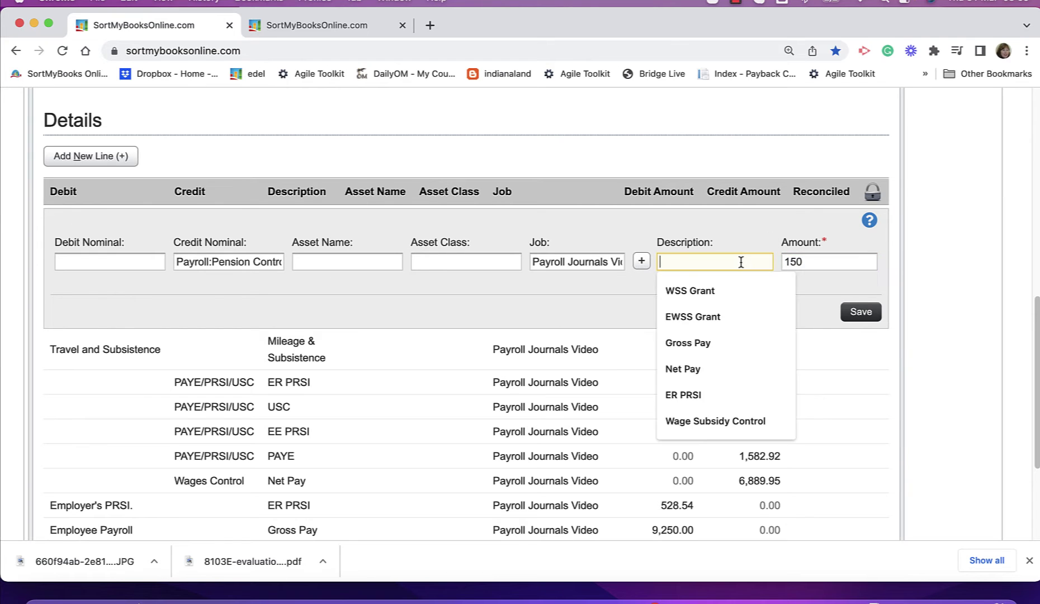
text(Loa)
key(BackSpace)
text(la )
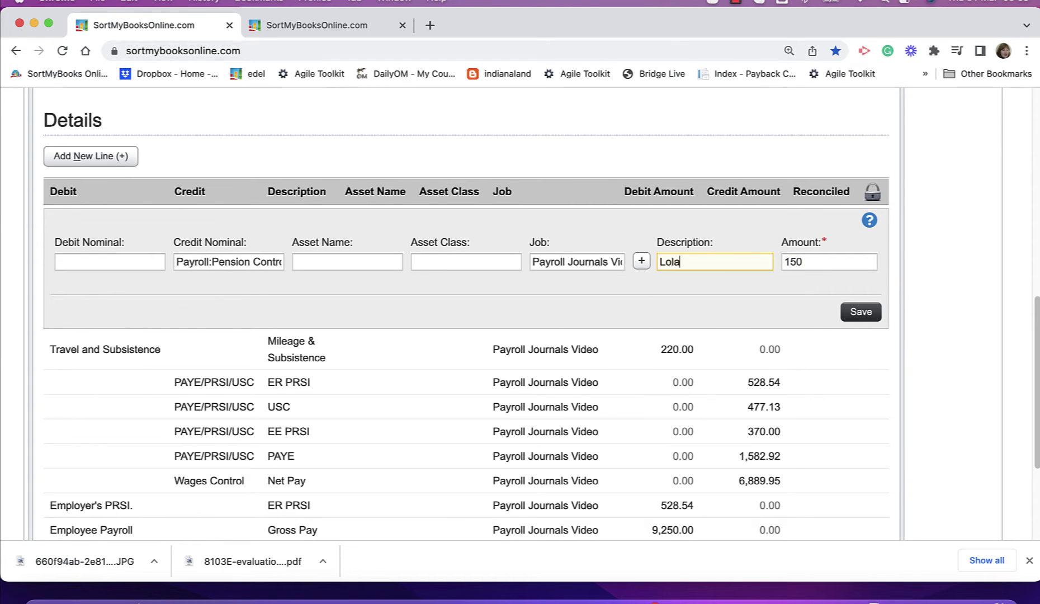
text(Pension Con)
key(BackSpace)
key(BackSpace)
key(BackSpace)
key(BackSpace)
key(BackSpace)
key(BackSpace)
key(BackSpace)
key(BackSpace)
key(BackSpace)
key(BackSpace)
key(BackSpace)
key(BackSpace)
key(BackSpace)
key(BackSpace)
key(BackSpace)
key(BackSpace)
- Describe the new journal line as EE Pension Contribution and save the line
text(EE)
text( Pensio)
text(n Contribution)
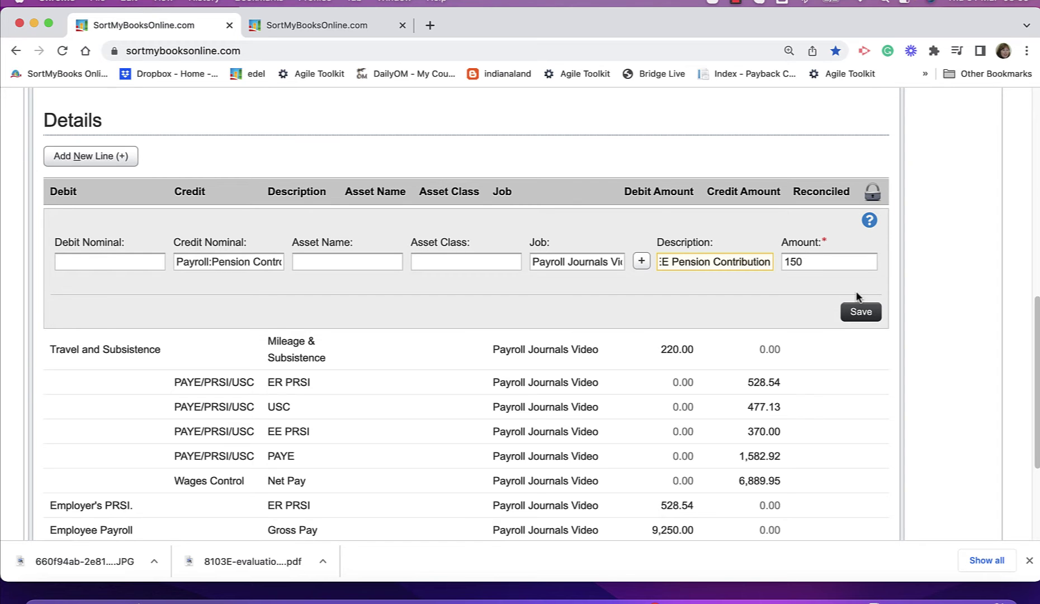
click(863, 312)
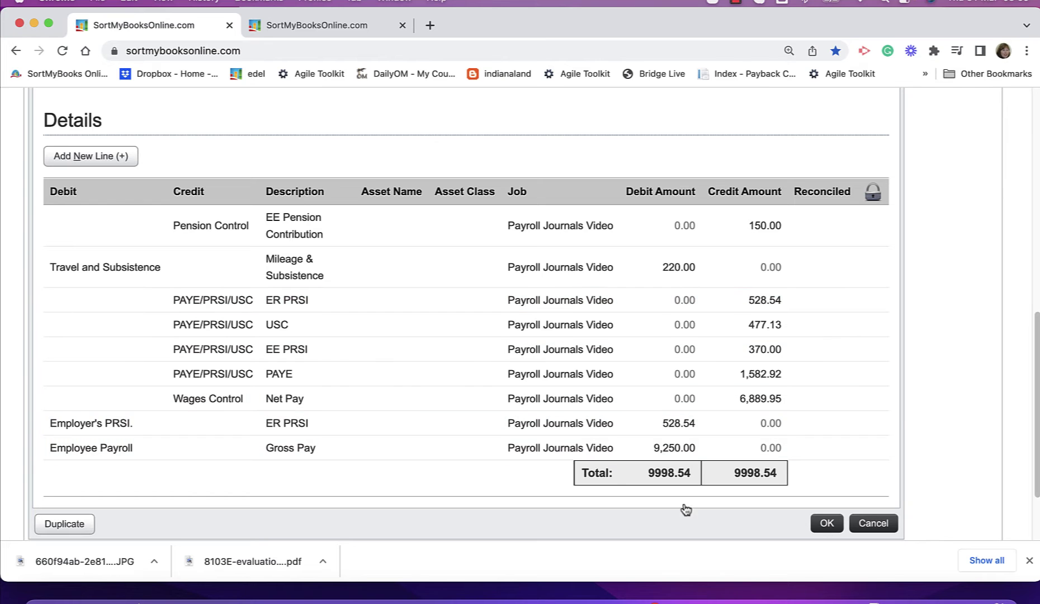
- Open the Balance Sheet from the accountant reports
scroll(680, 260, up, 1)
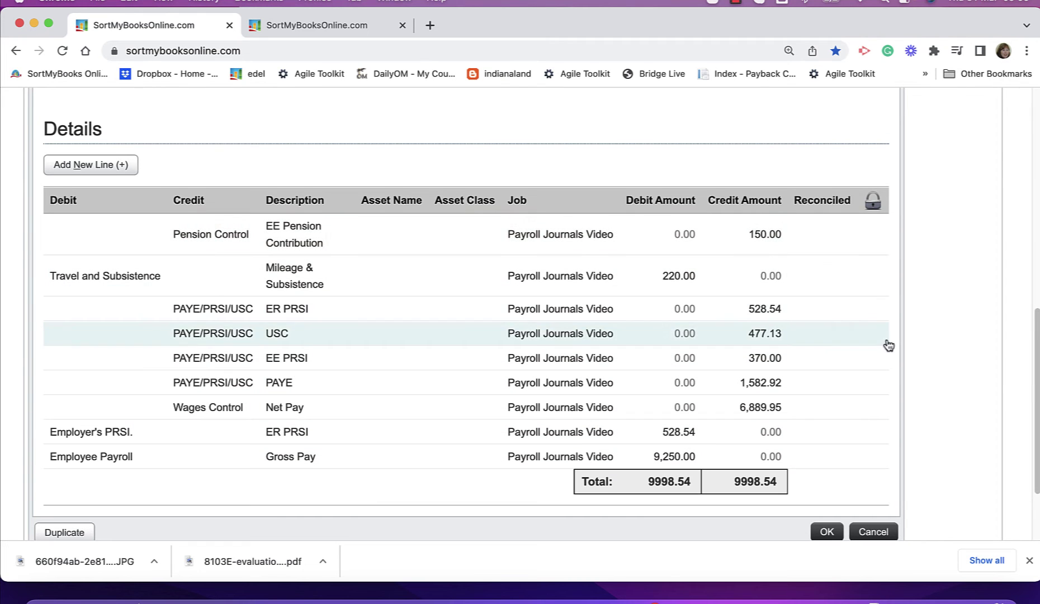
scroll(1037, 388, up, 15)
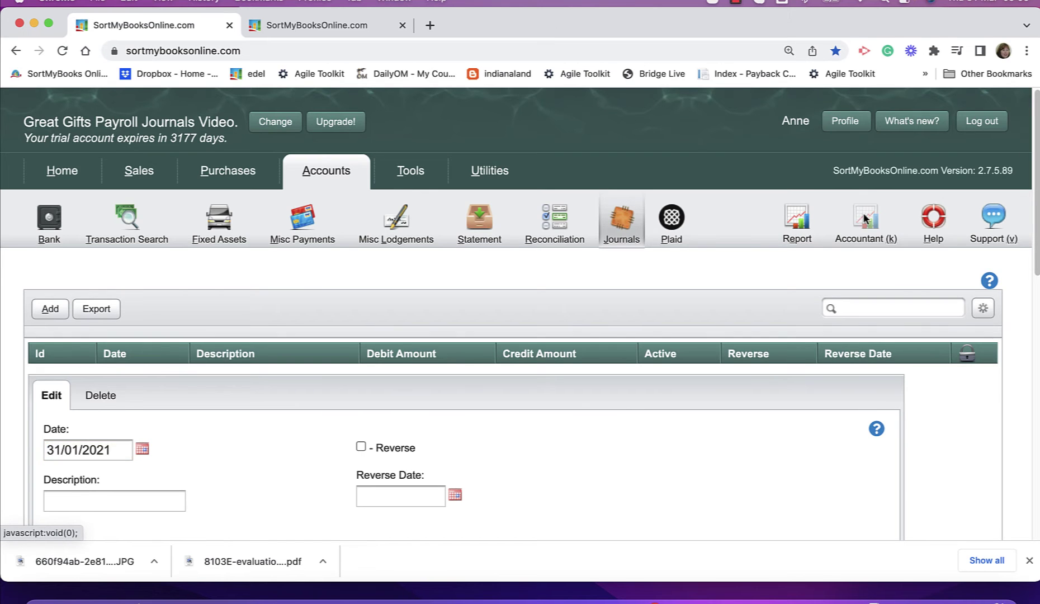
click(864, 217)
click(176, 391)
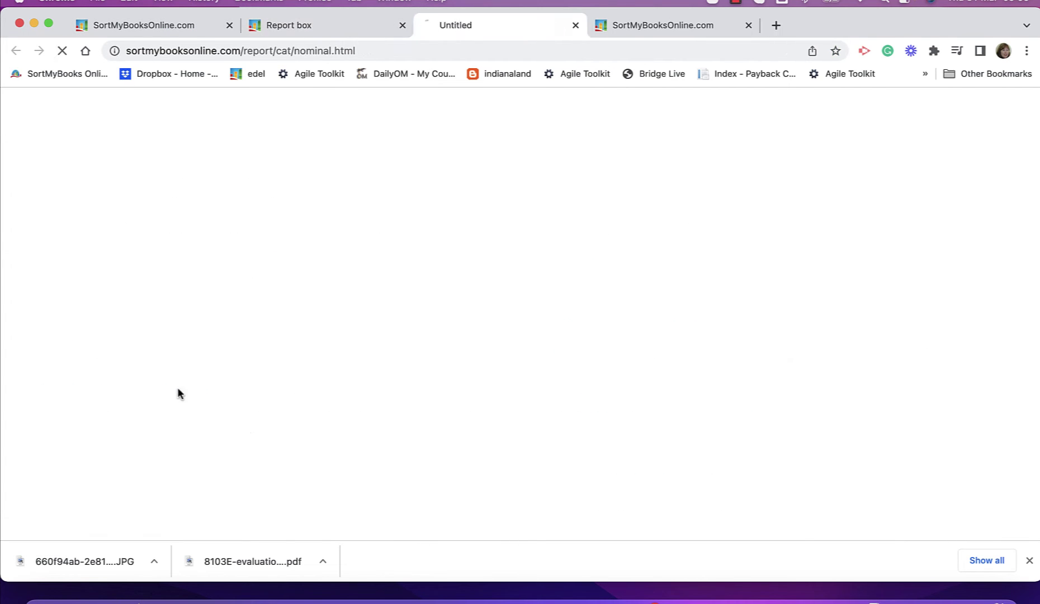
click(108, 341)
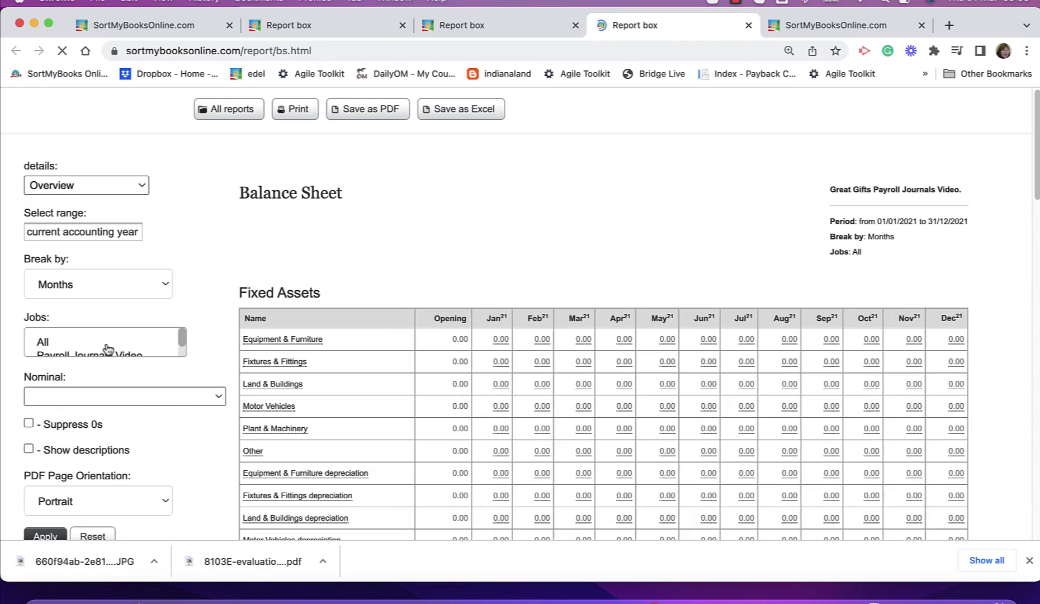
- Run the Balance Sheet with zeros suppressed and sub-nominals included, and review the payroll balances under Current Liabilities
click(28, 417)
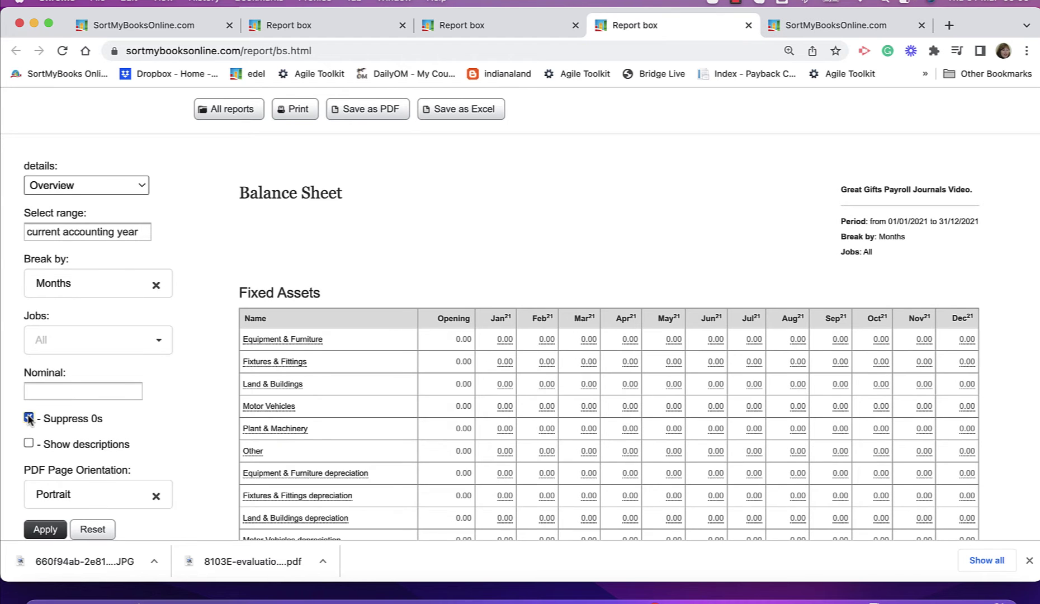
click(70, 183)
click(69, 202)
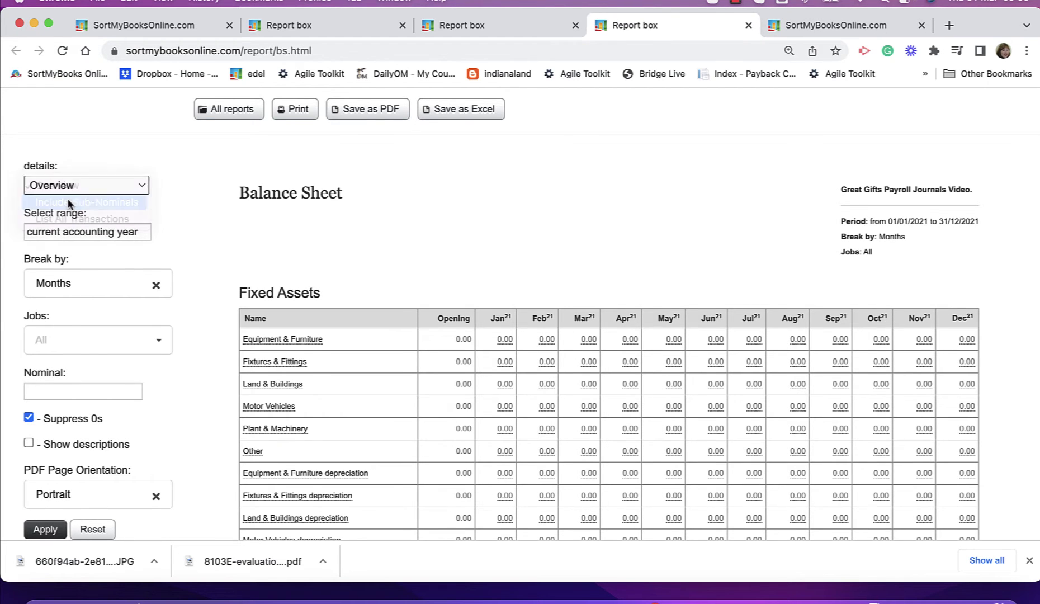
click(45, 530)
scroll(207, 443, down, 5)
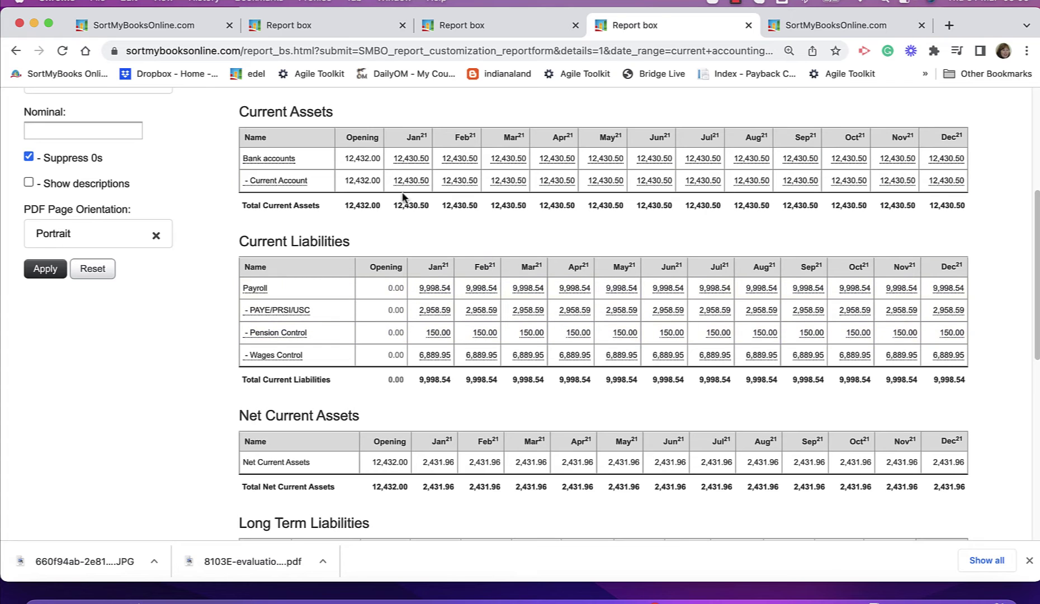
- Find the IrishLife payment of 17/01/2021 in the Current Account's bank statement
click(808, 22)
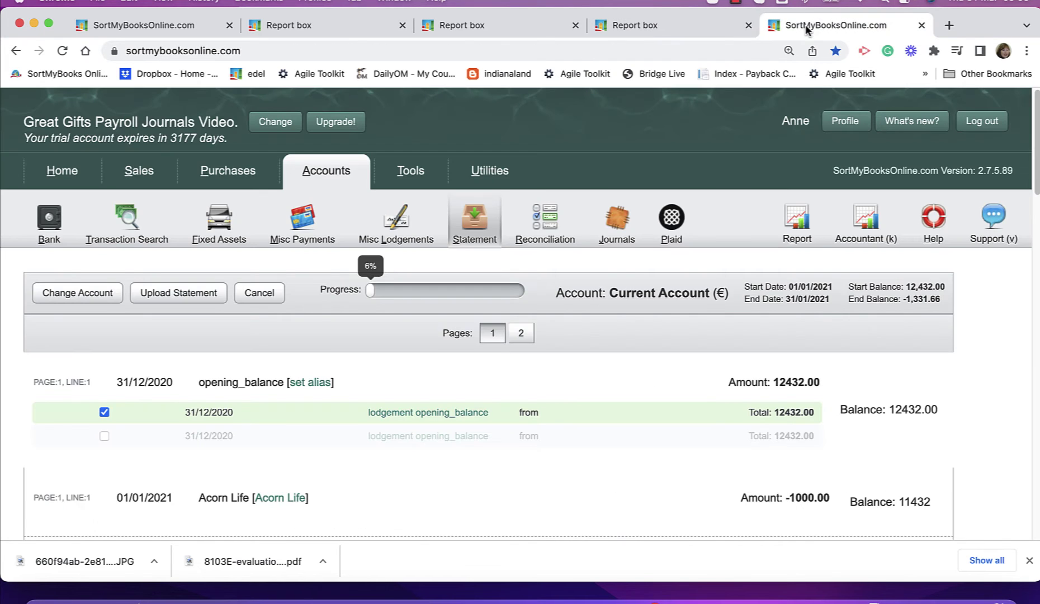
scroll(1038, 192, down, 10)
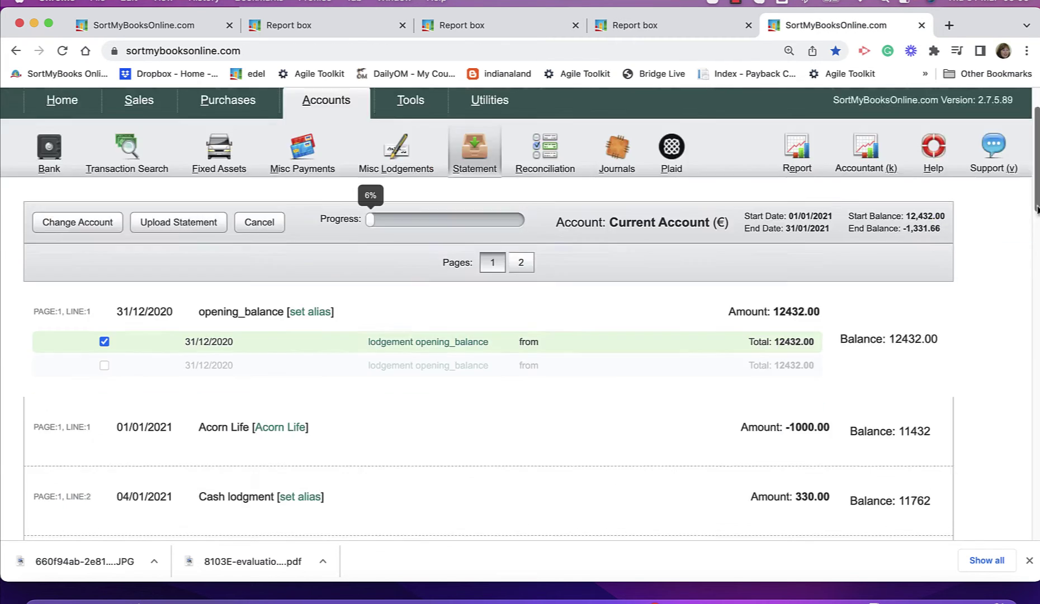
scroll(489, 313, down, 2)
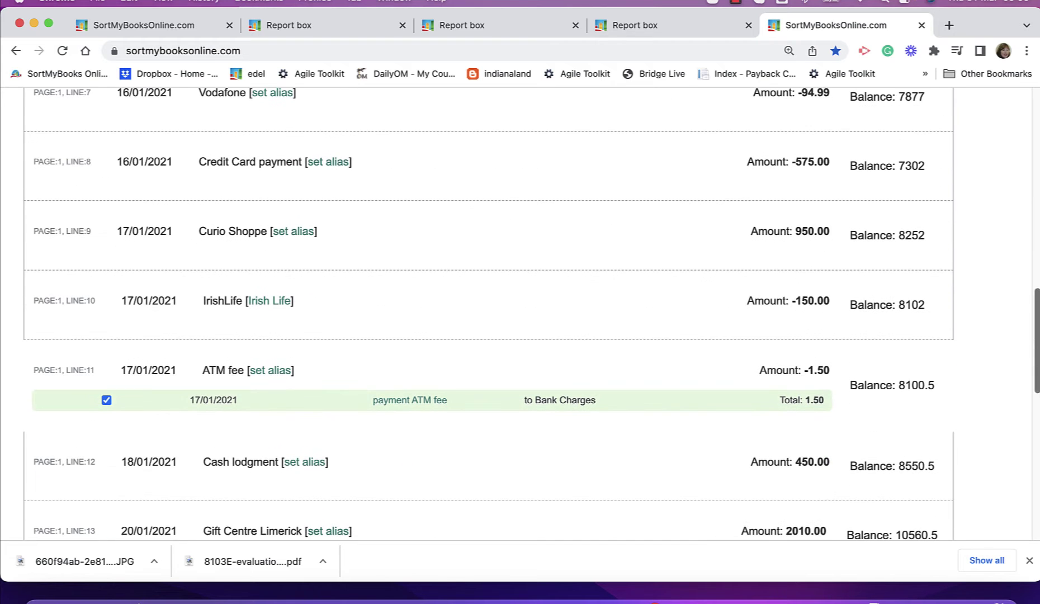
mouse_move(259, 299)
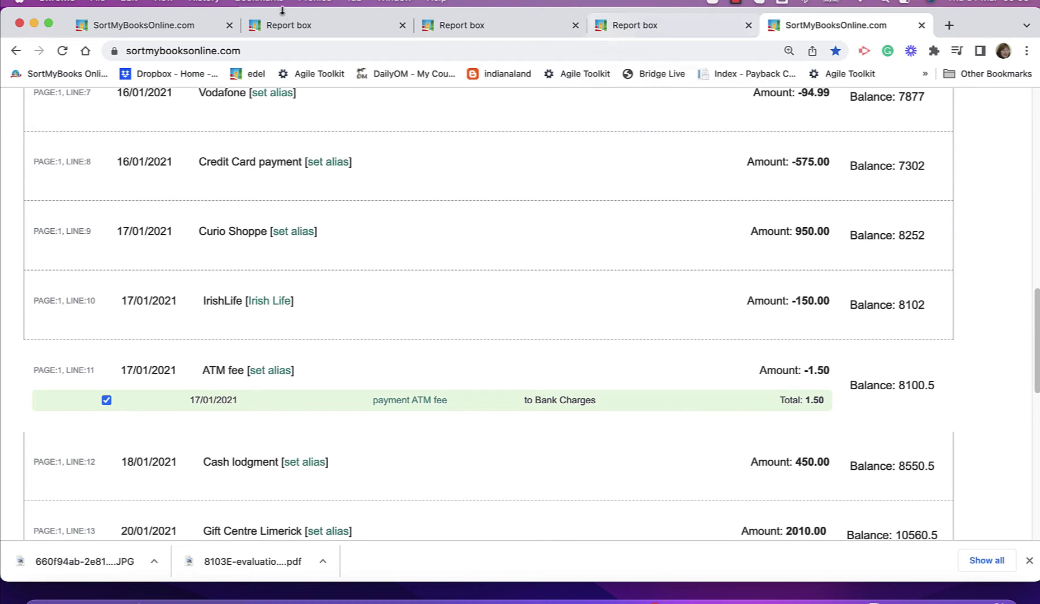
- Start a new supplier record under purchases and name it Irish Life
click(210, 23)
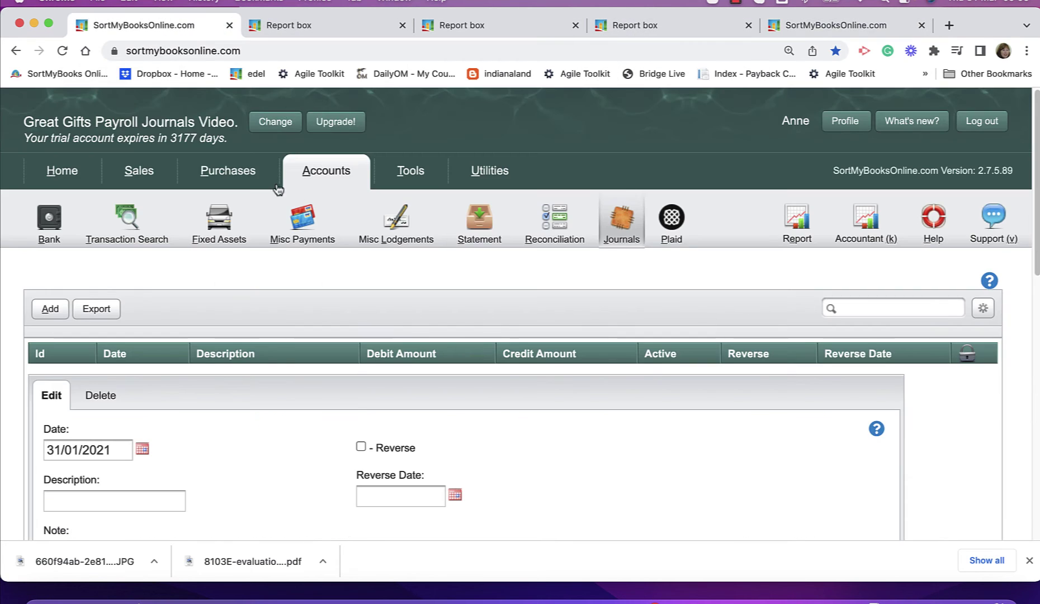
click(227, 177)
click(270, 241)
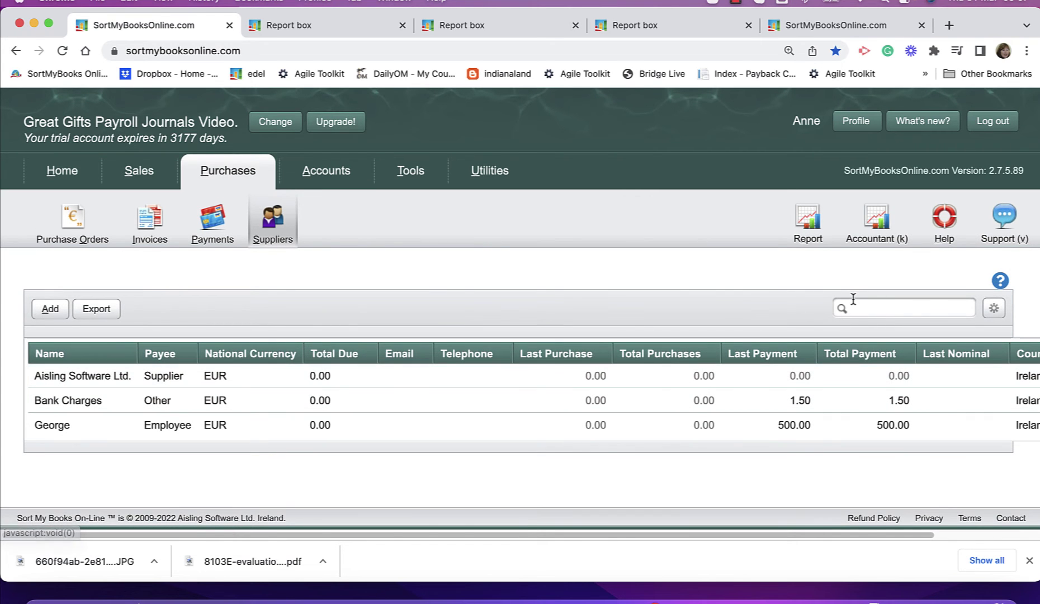
click(49, 309)
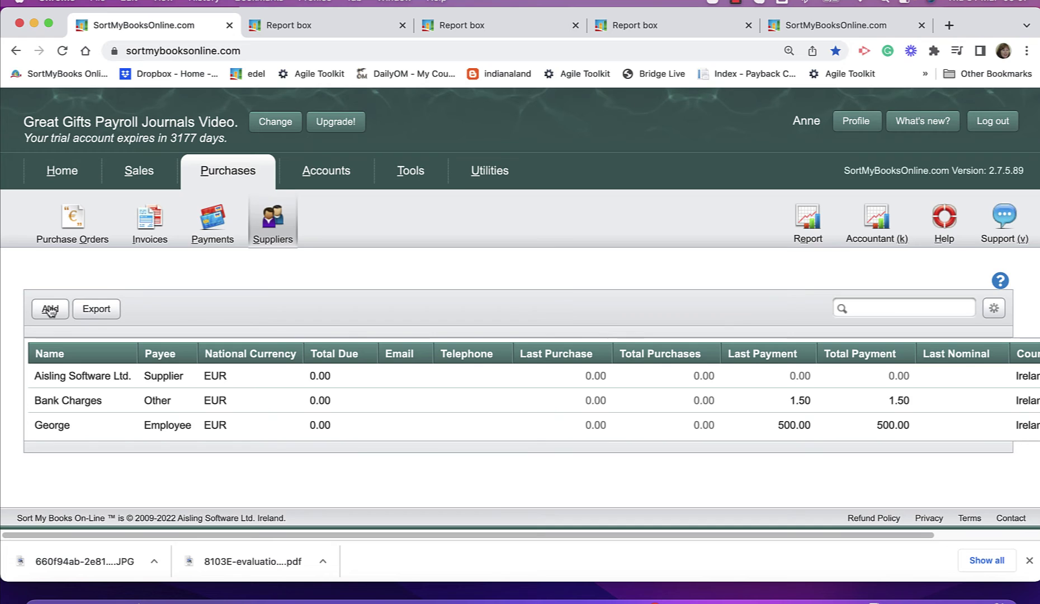
text(li)
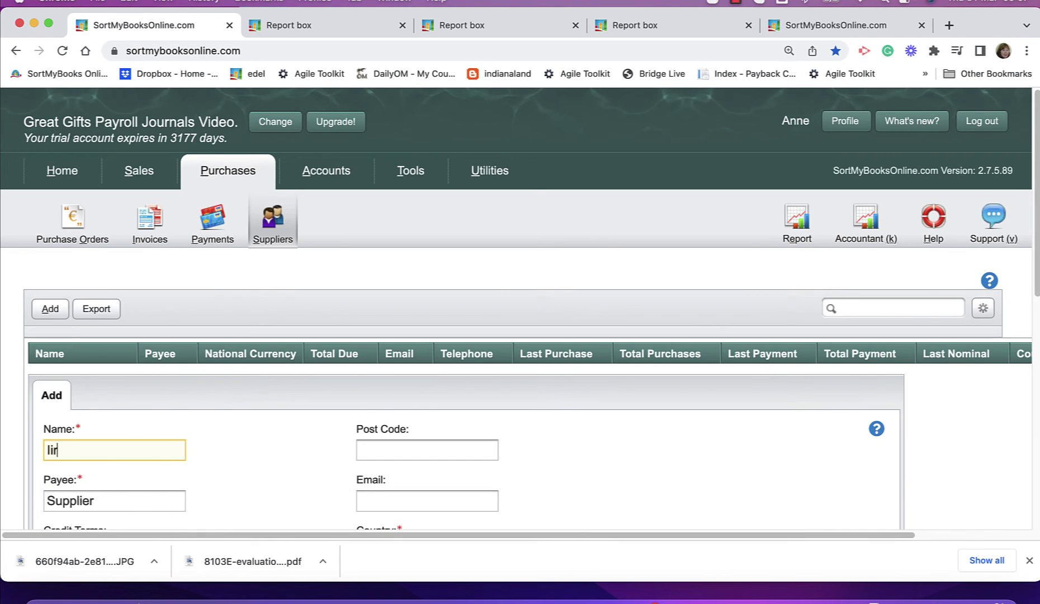
text(ish Life)
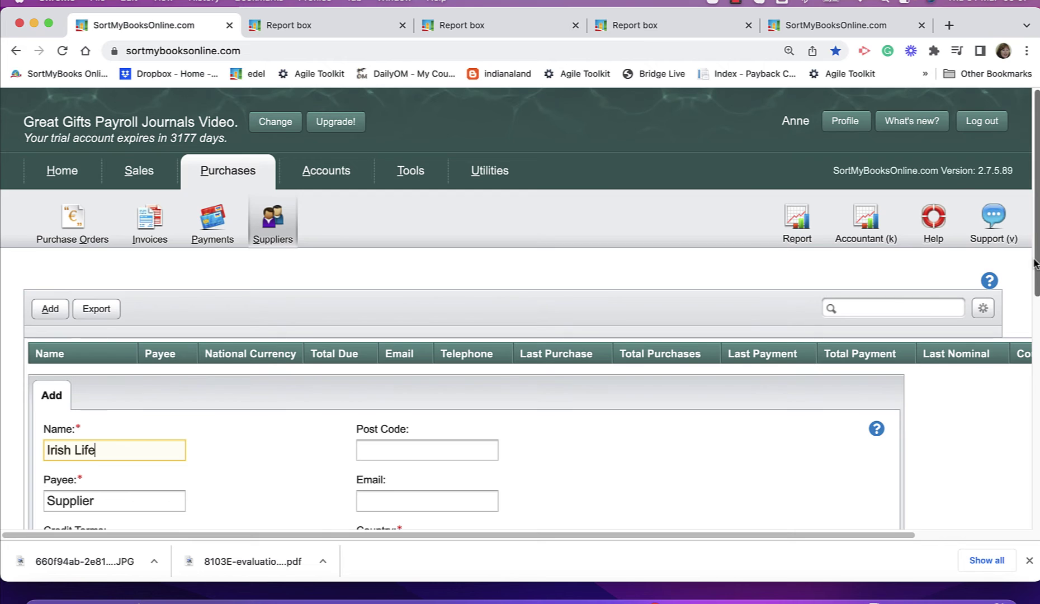
- Set the new supplier's payee type to Other and its default nominal to Payroll:Pension Control, and save the record
drag(1036, 260, 1022, 353)
click(135, 316)
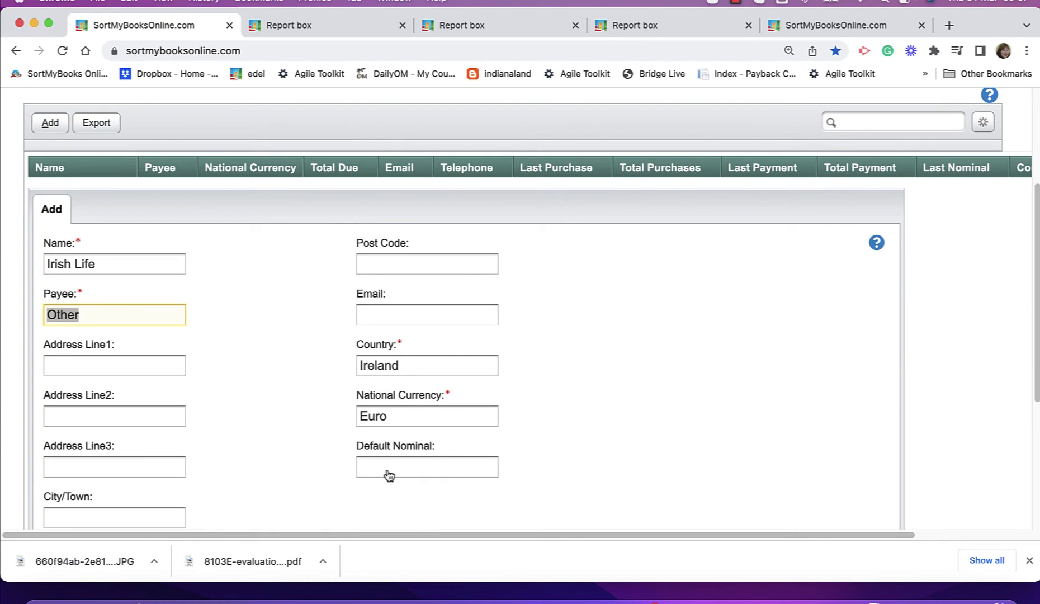
click(389, 475)
text(pension)
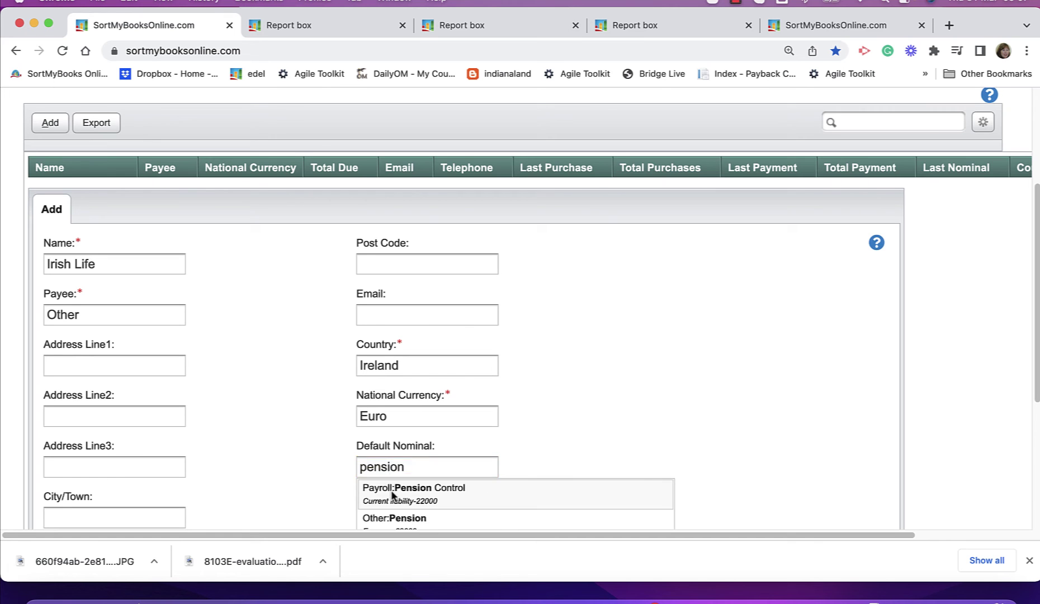
click(392, 494)
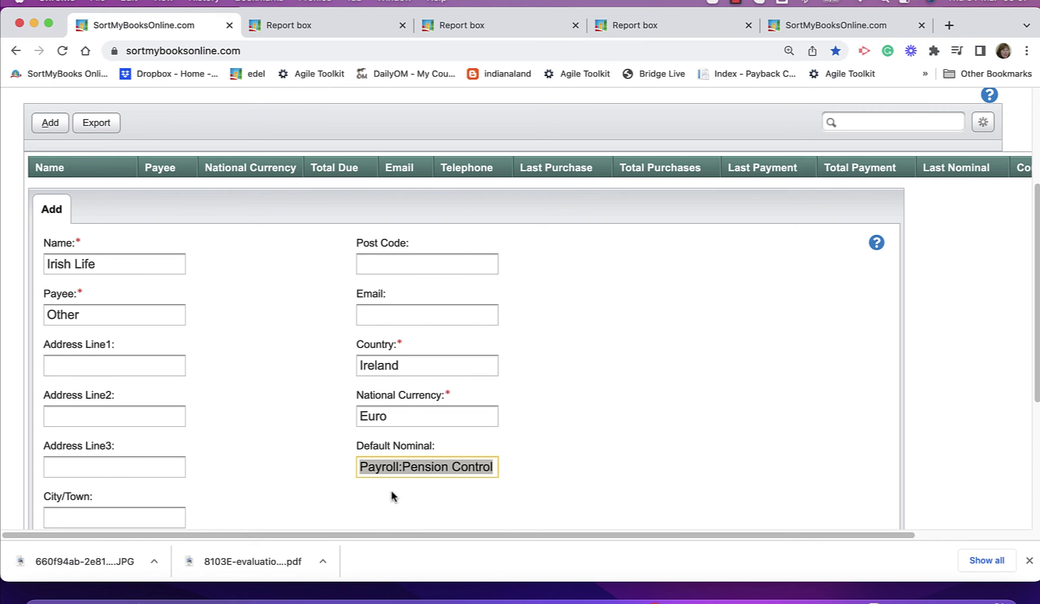
scroll(1035, 305, down, 5)
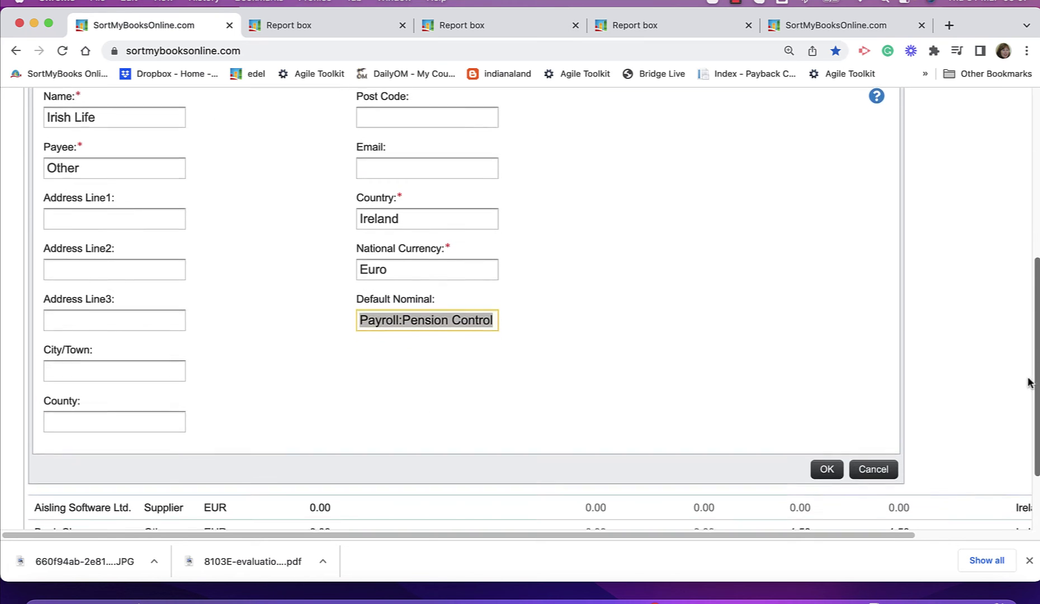
click(826, 458)
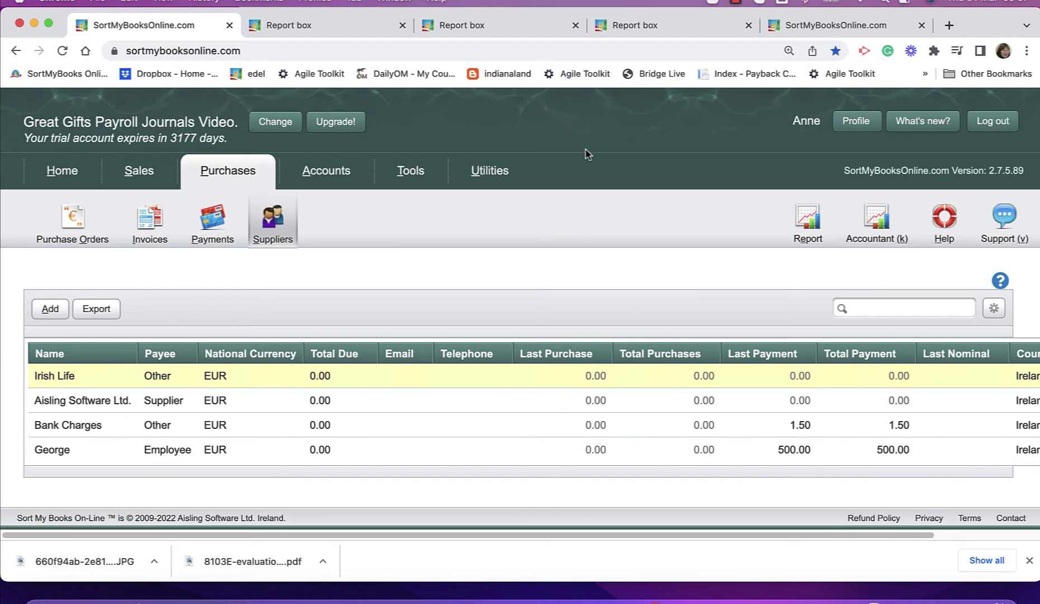
- Match the 17/01/2021 IrishLife line in the bank statement to a new payment on account to Irish Life
click(326, 170)
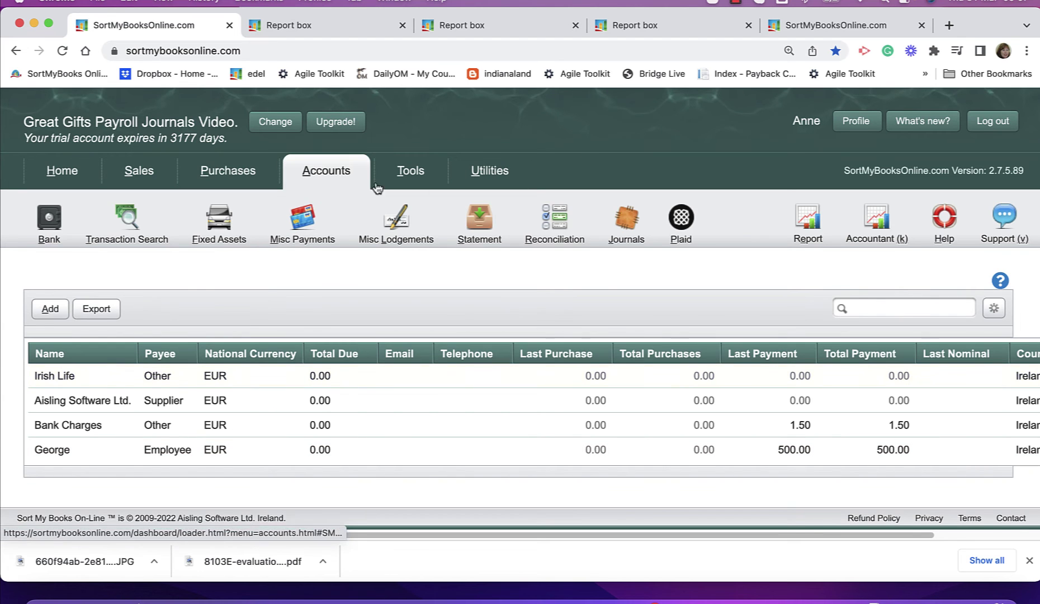
click(472, 221)
scroll(1033, 257, down, 5)
drag(1033, 257, 1034, 369)
mouse_move(930, 379)
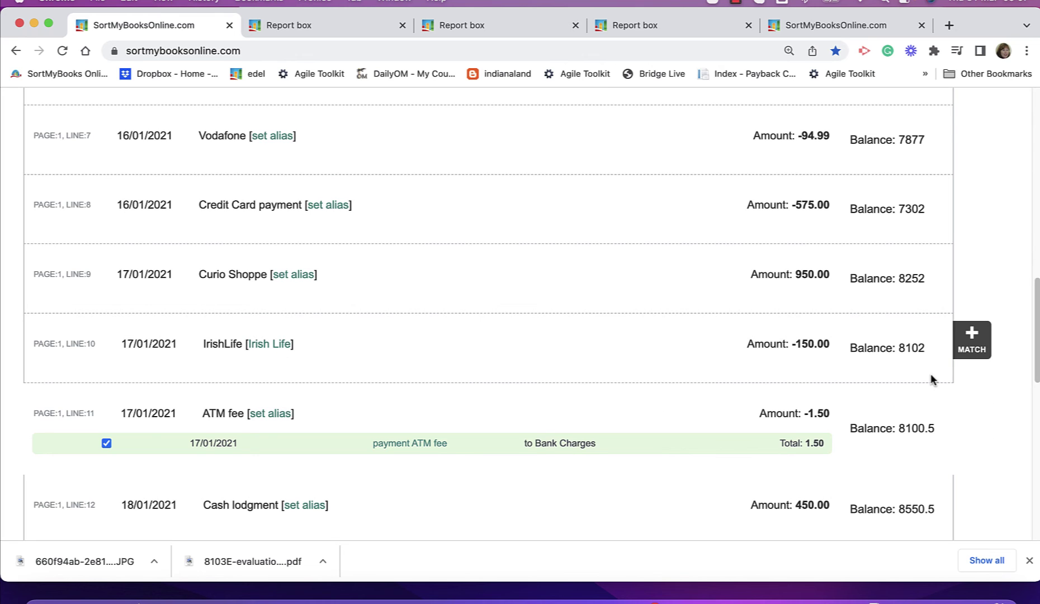
click(964, 359)
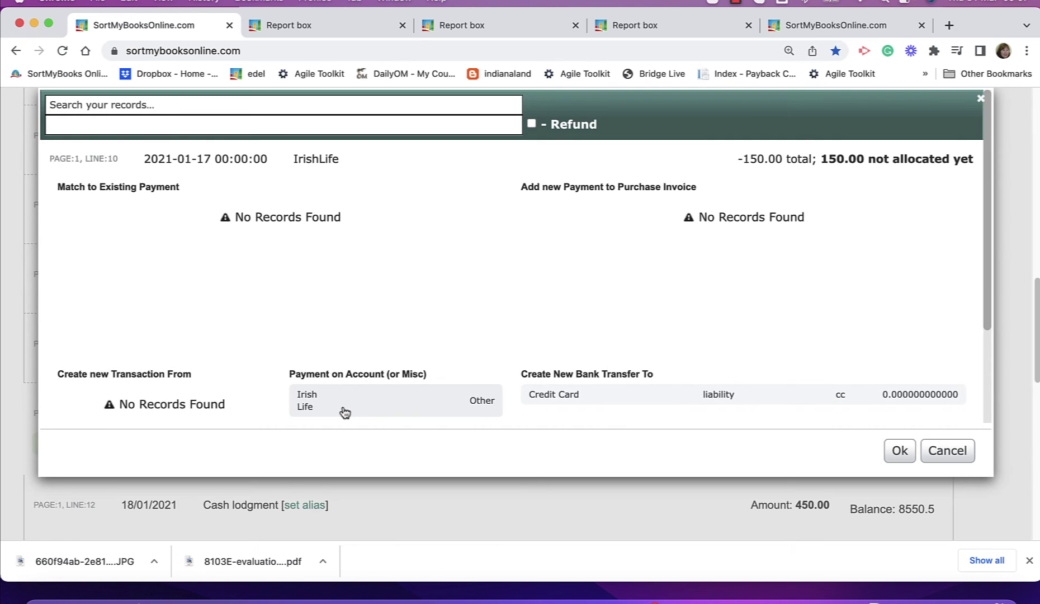
click(345, 412)
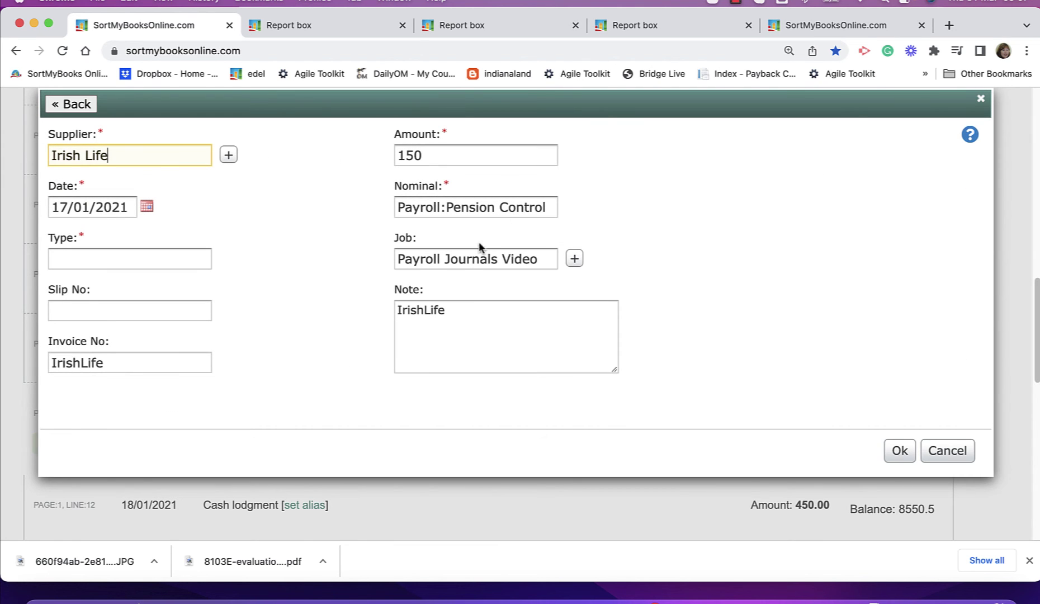
- Set the Irish Life payment's type to Bank transfer and save the payment
click(134, 260)
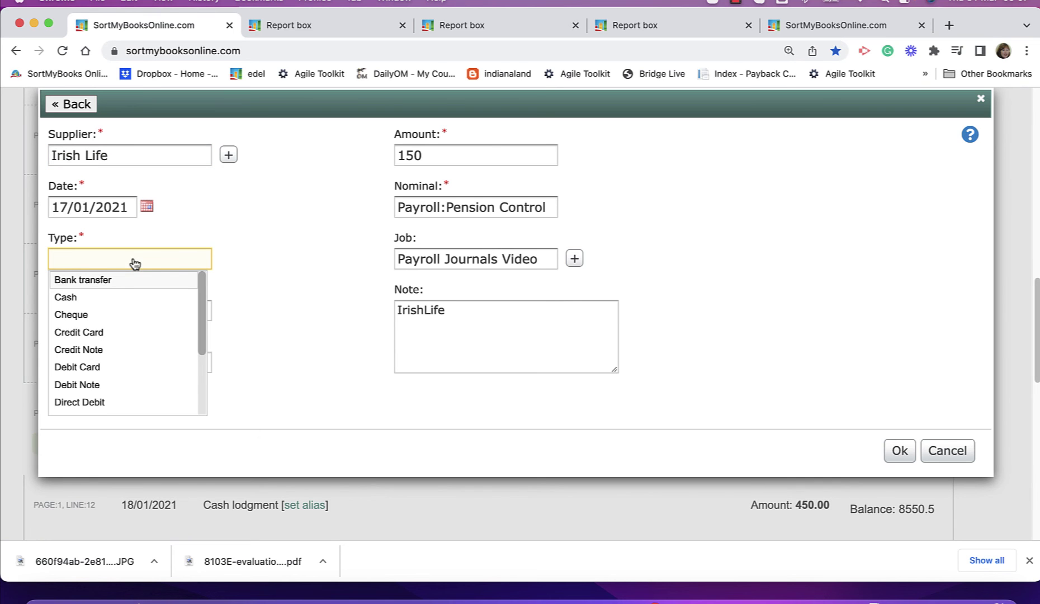
click(104, 282)
click(900, 450)
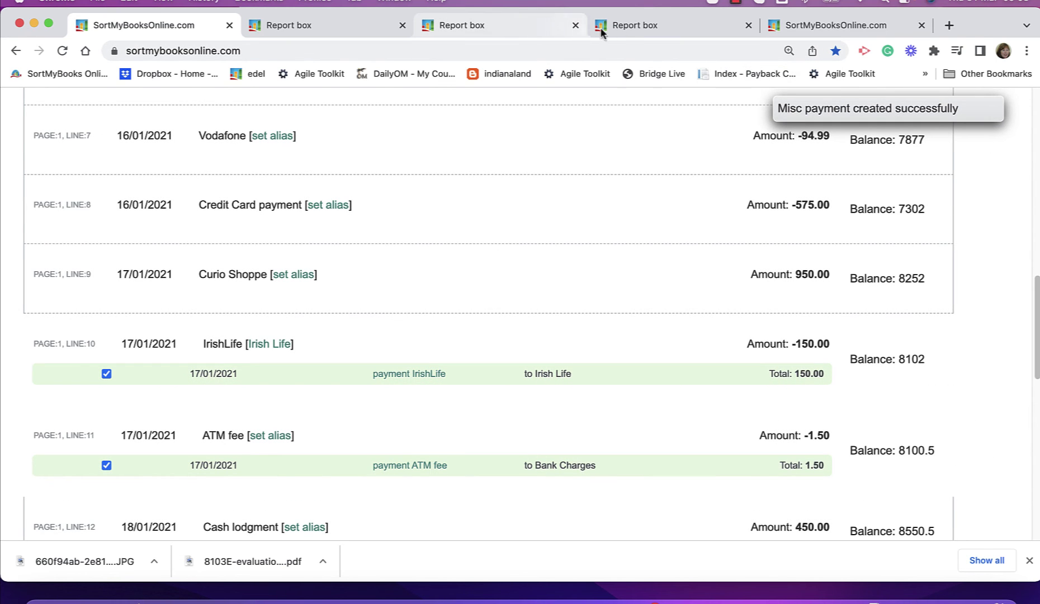
- Rerun the Balance Sheet with the same settings and check the payroll balances under Current Liabilities
click(631, 28)
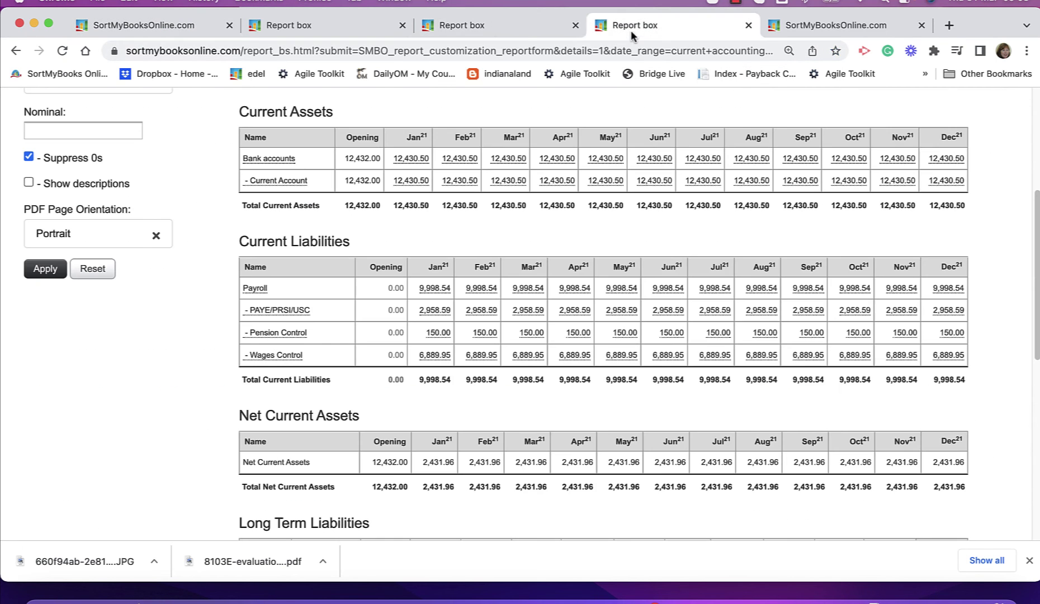
click(43, 271)
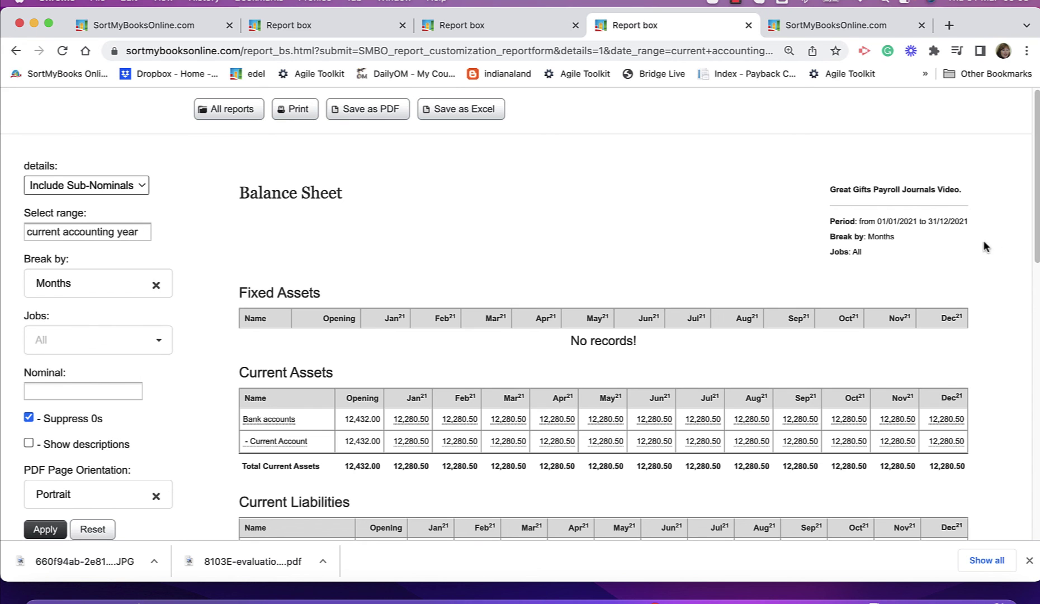
drag(1035, 253, 1026, 380)
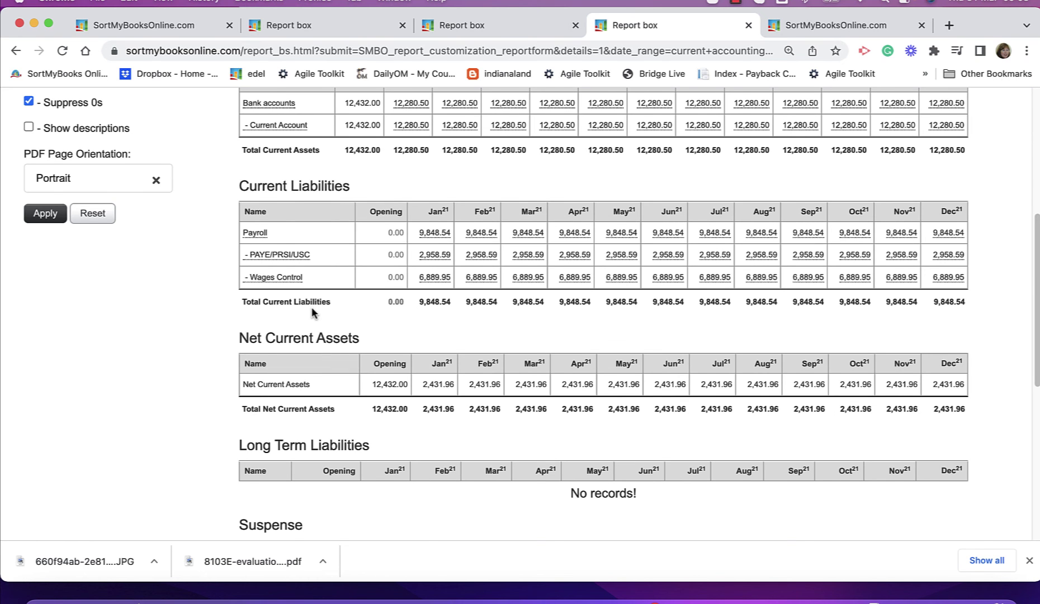
- Return to the accounts and view the list of miscellaneous payments
key(super+1)
scroll(1036, 351, up, 15)
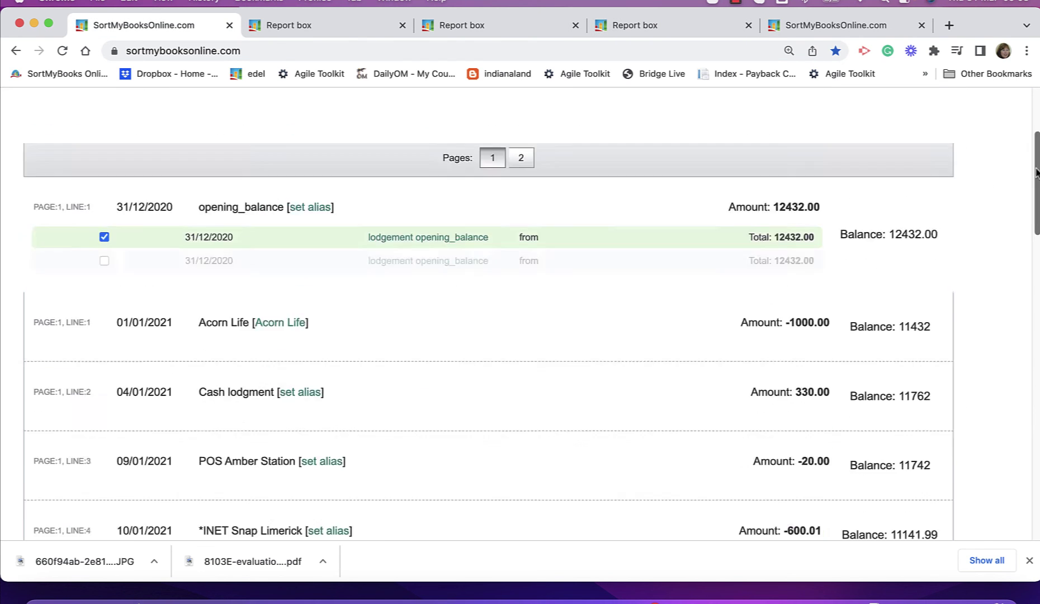
click(314, 217)
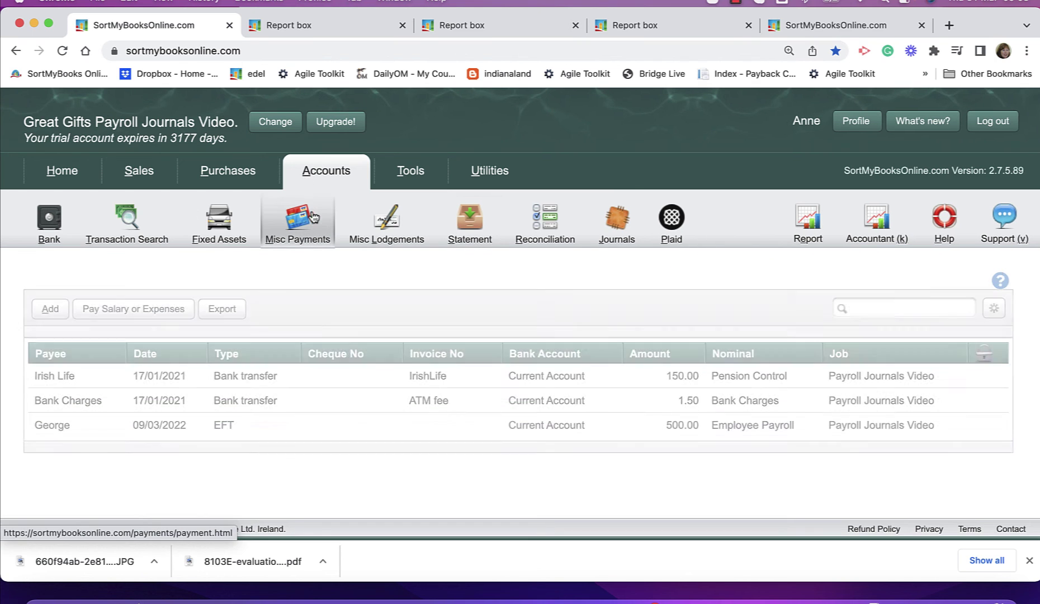